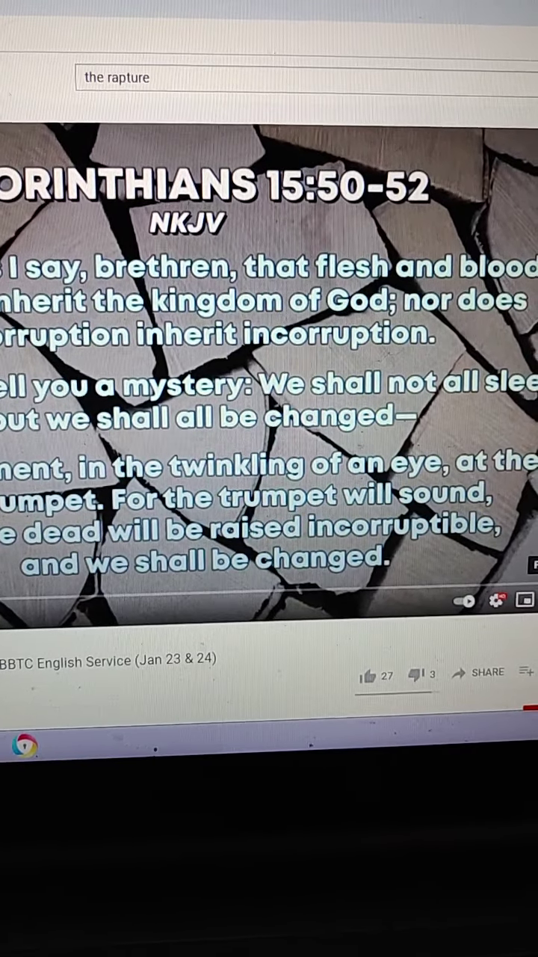
{"action": "key", "text": "f"}
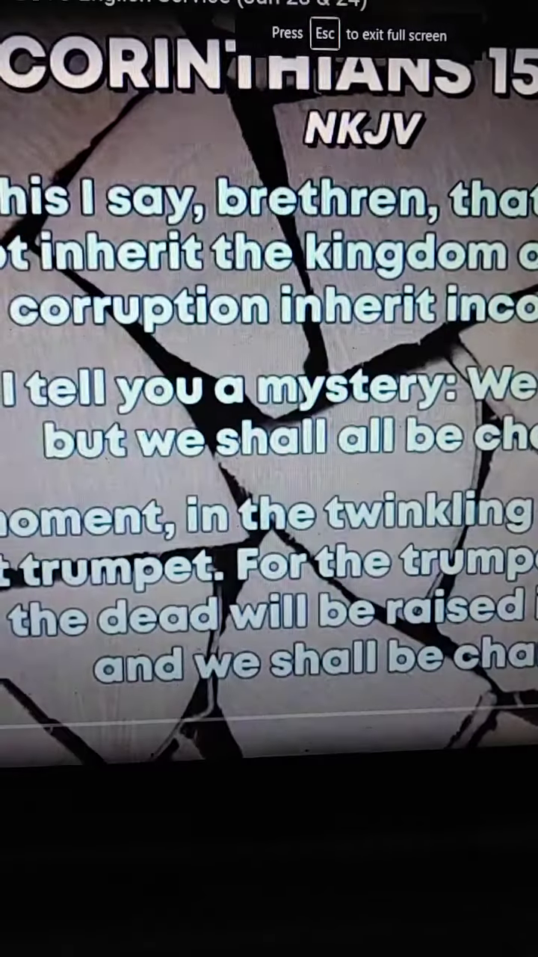